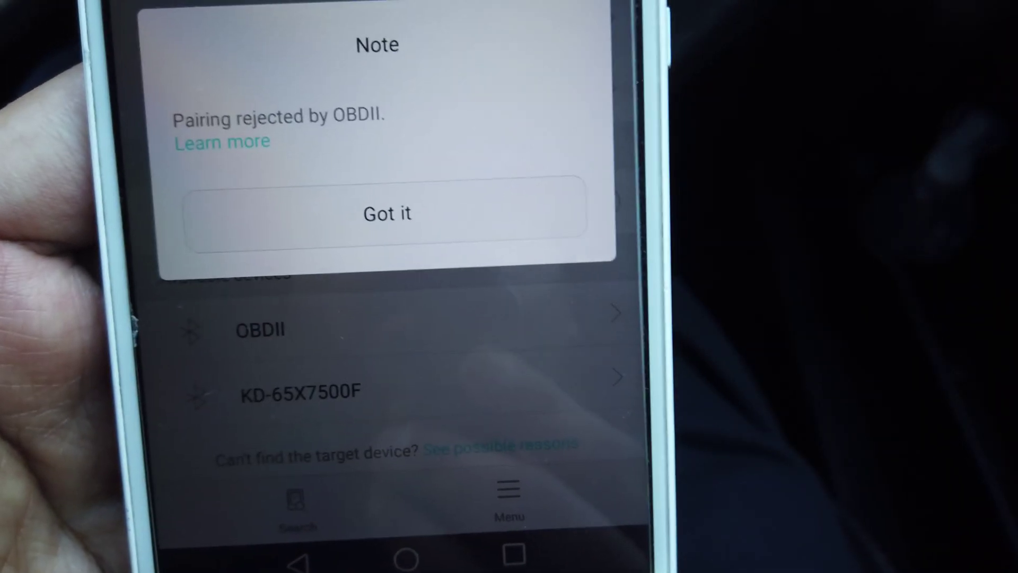
# Step: Acknowledge the 'Pairing rejected' notice for the OBDII adapter with Got it
pyautogui.click(388, 214)
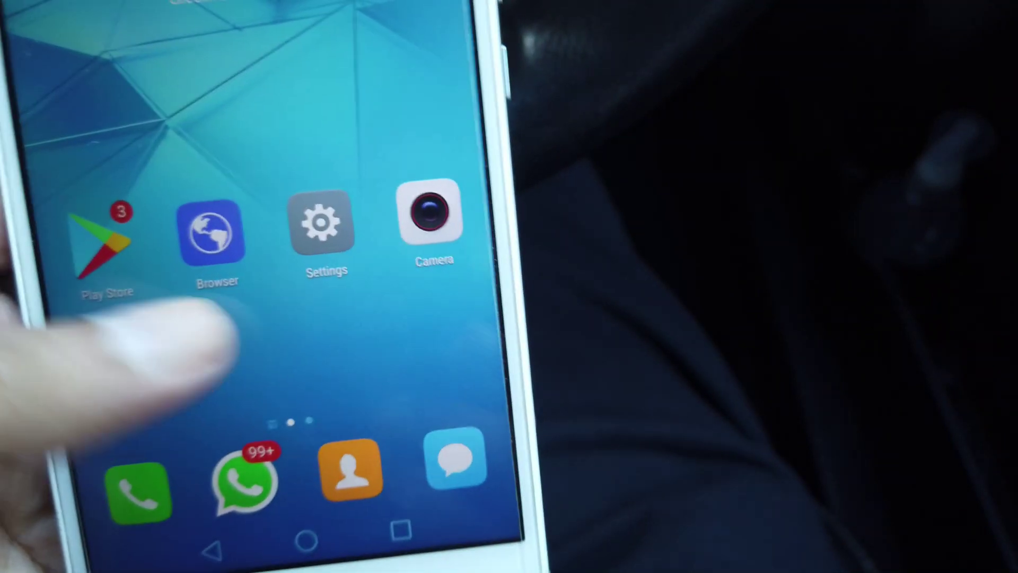
# Step: Swipe to the home page that holds the Torque (Lite) icon
pyautogui.moveTo(358, 334); pyautogui.dragTo(119, 334)
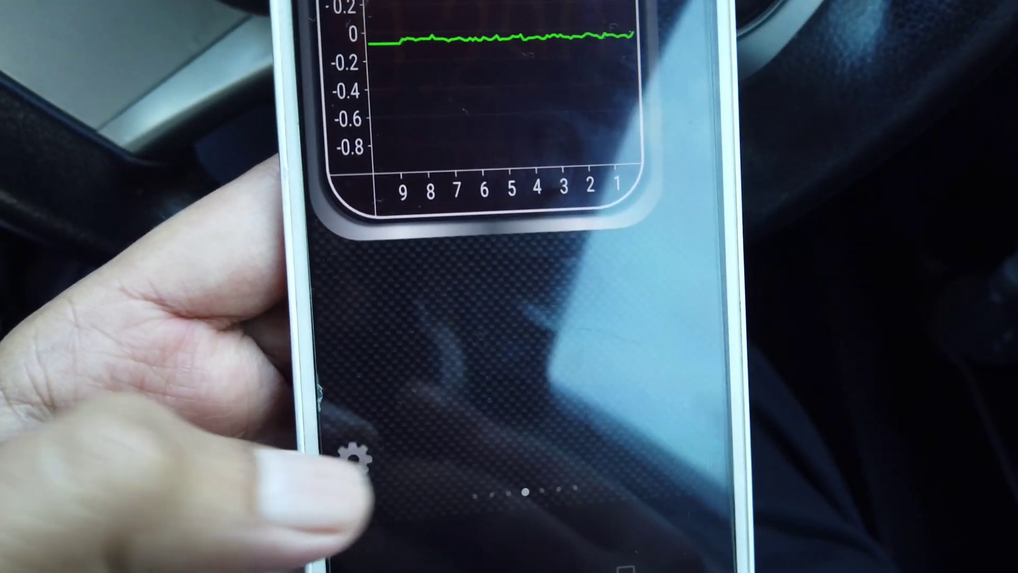
# Step: Choose Clear logged fault(s) from the gear menu to erase the car's stored fault codes
pyautogui.click(347, 472)
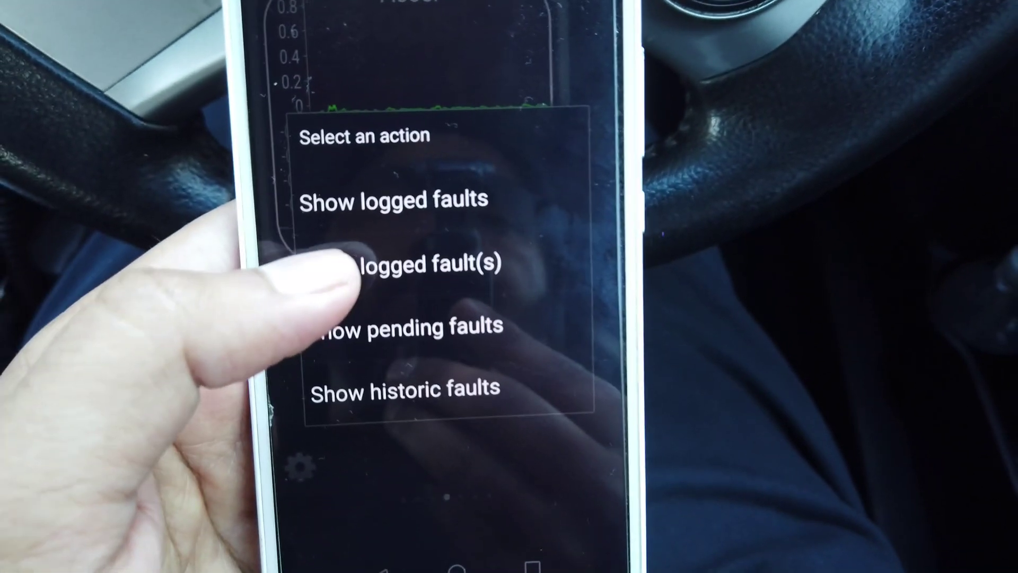
pyautogui.click(350, 263)
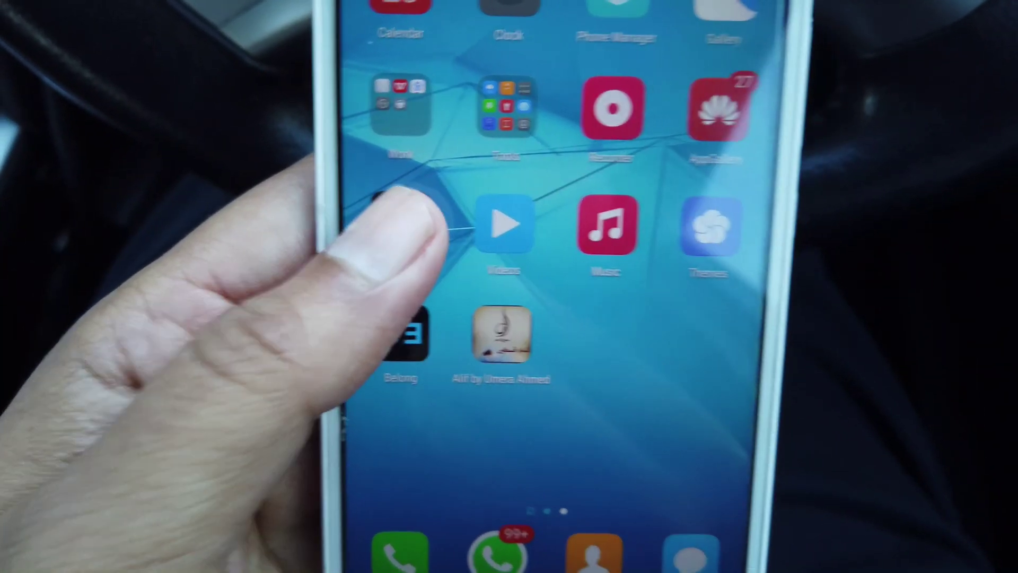
# Step: Relaunch Torque (Lite) and back out of the Select an action list to the dashboard
pyautogui.click(422, 227)
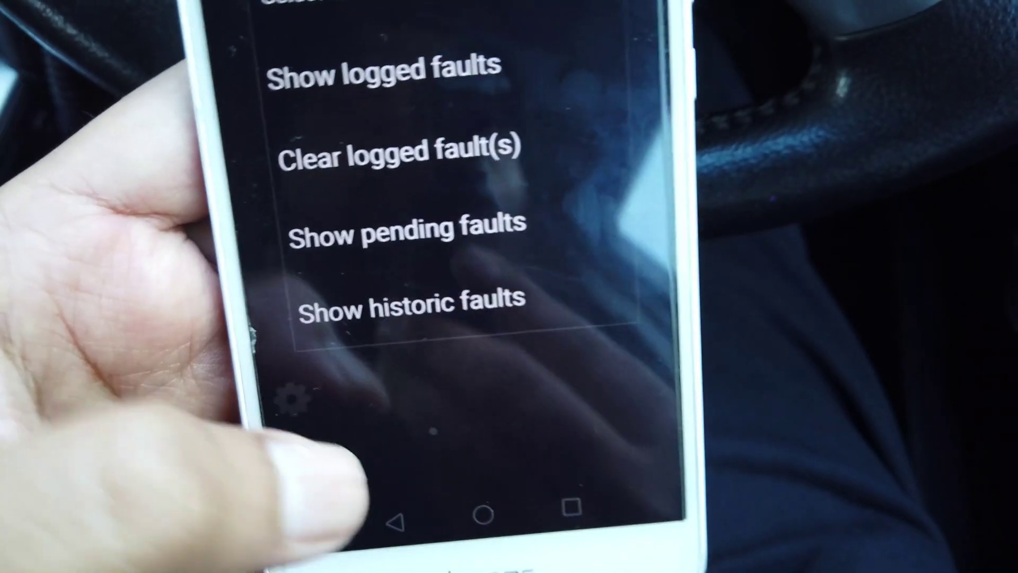
pyautogui.click(350, 529)
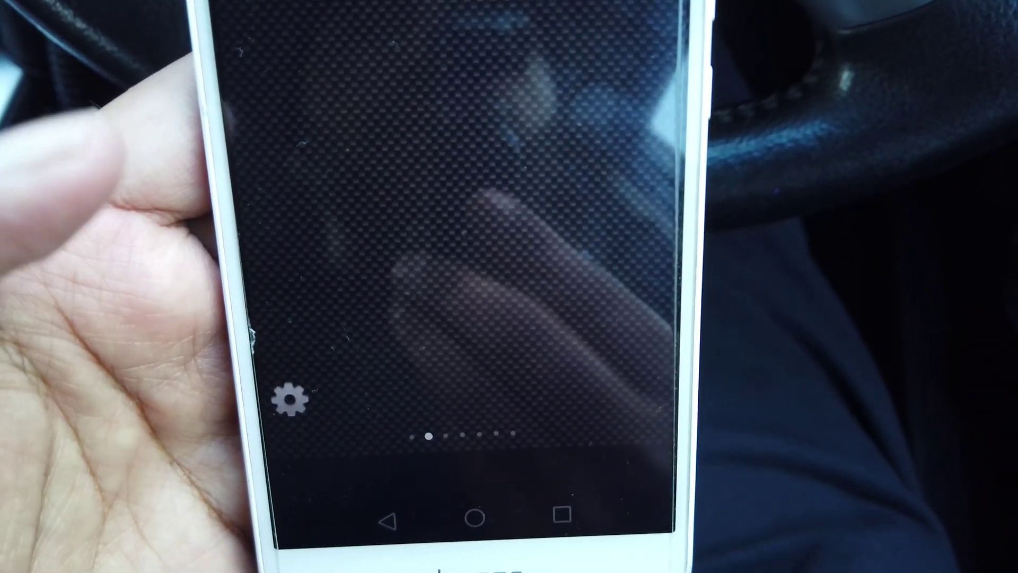